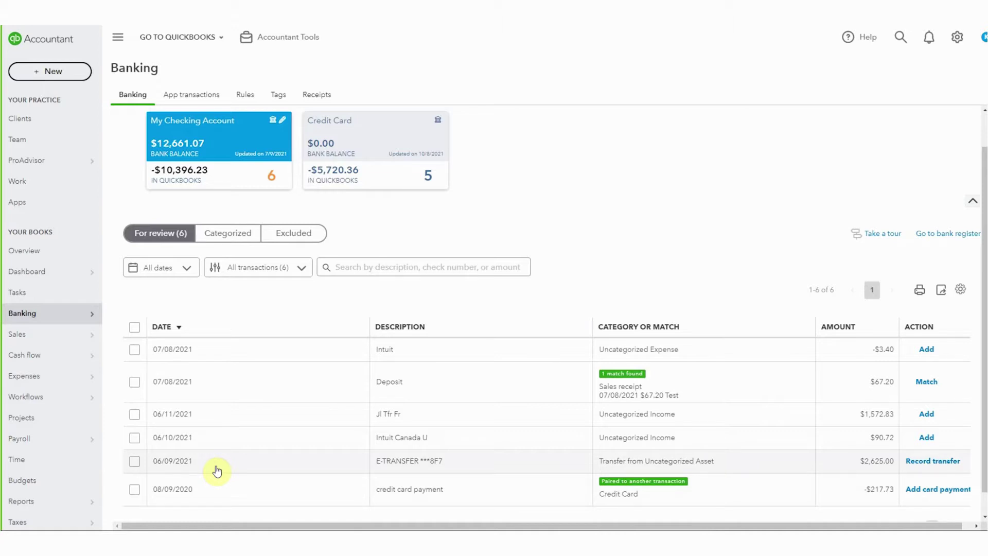
Switch the 06/09/2021 E-TRANSFER item from transfer to Categorize and look for a match
click(217, 471)
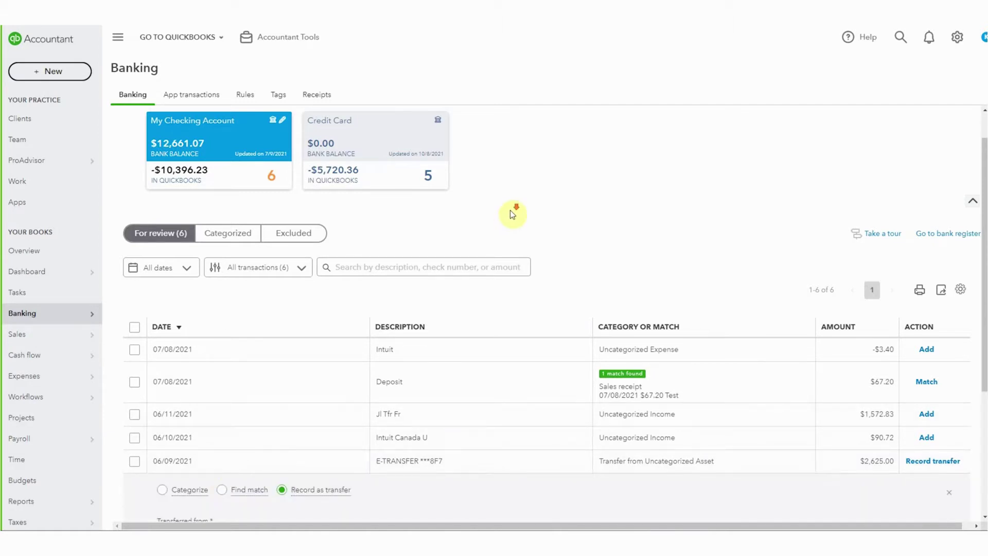
scroll(510, 210, down, 1)
scroll(510, 211, down, 1)
scroll(510, 214, down, 1)
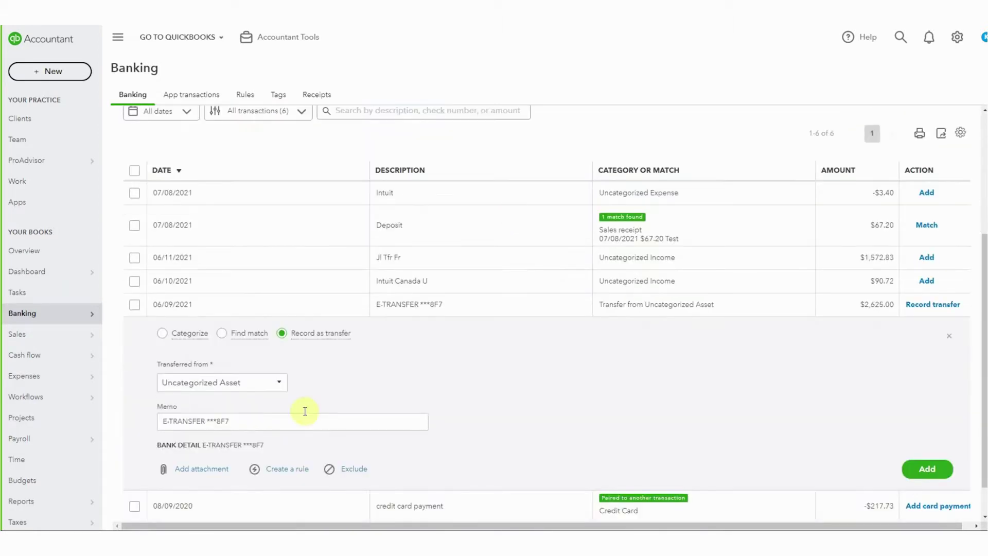
click(163, 338)
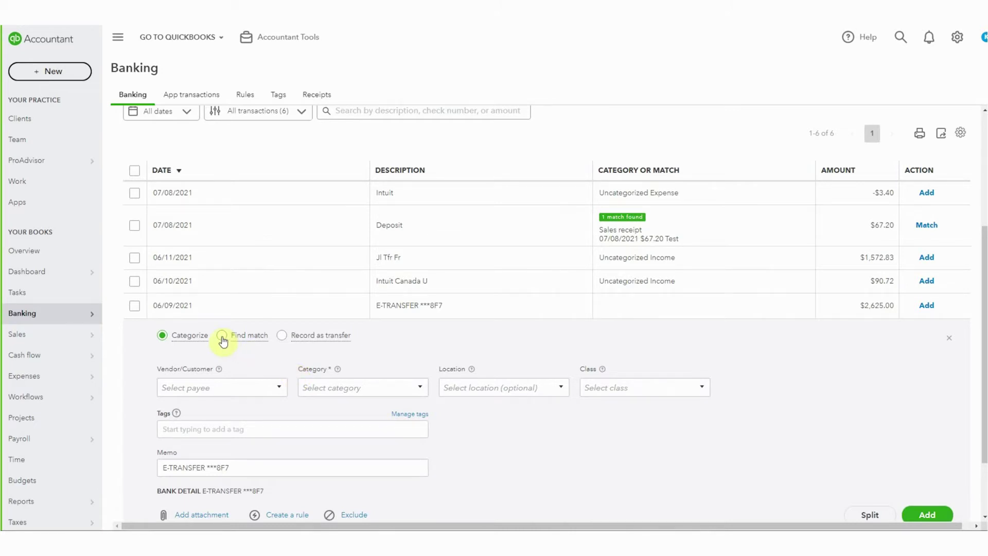
scroll(232, 342, down, 1)
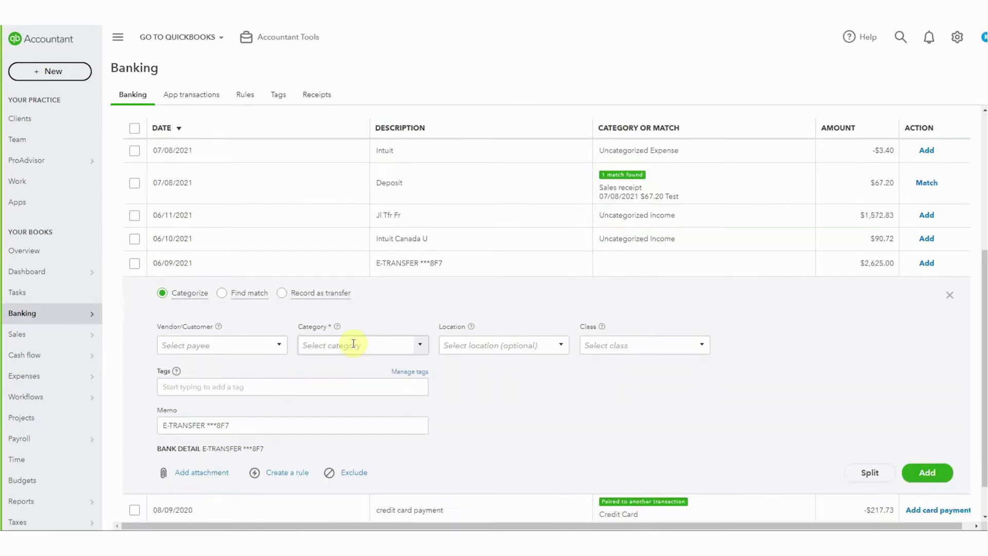
click(222, 295)
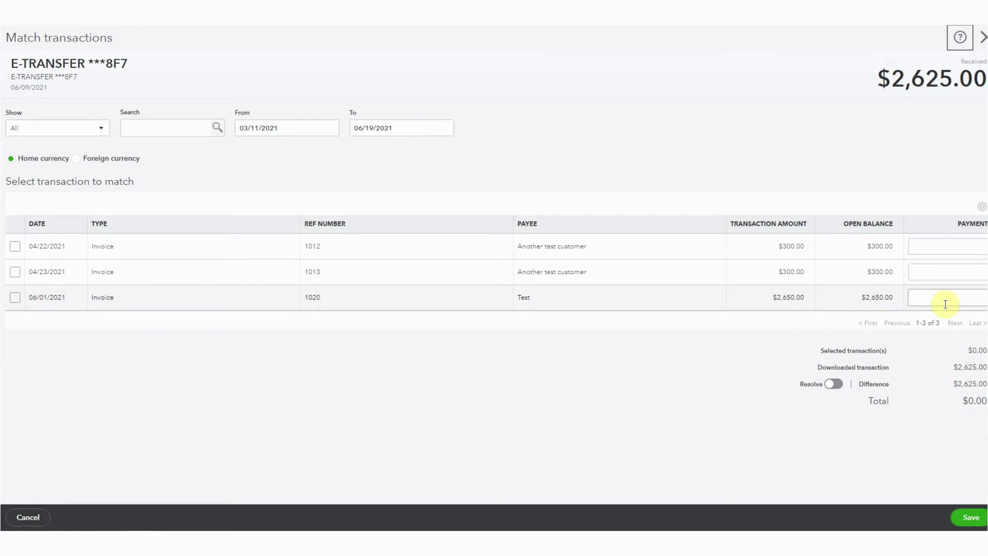
Match the deposit to invoice 1020 with a 2,650.00 payment and resolve the -$25.00 difference
click(15, 297)
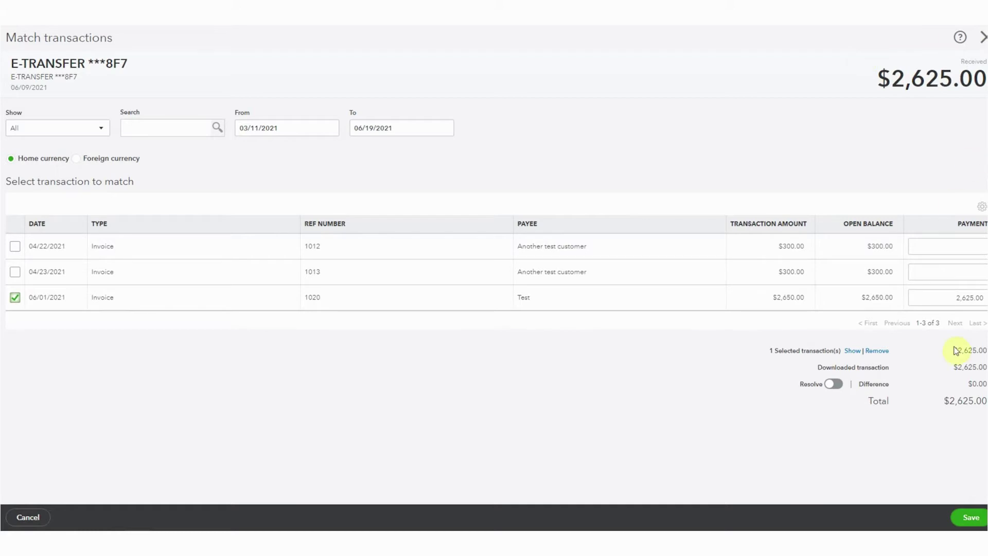
click(961, 297)
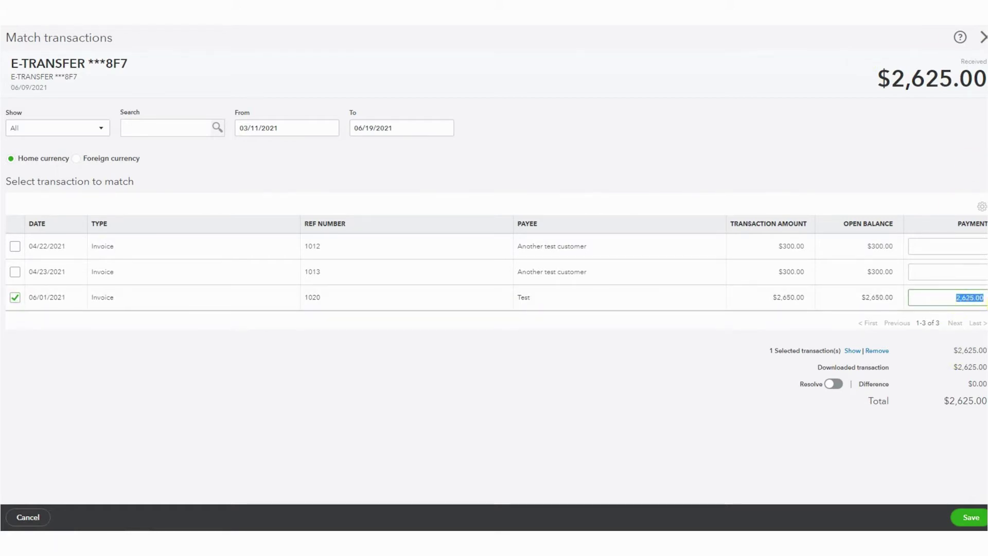
text(2650.00)
key(Tab)
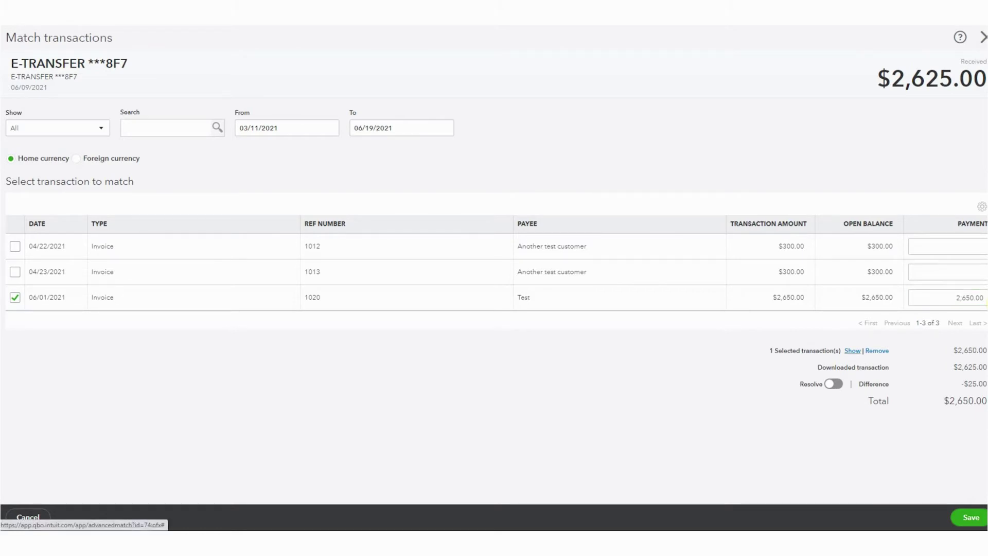
click(837, 385)
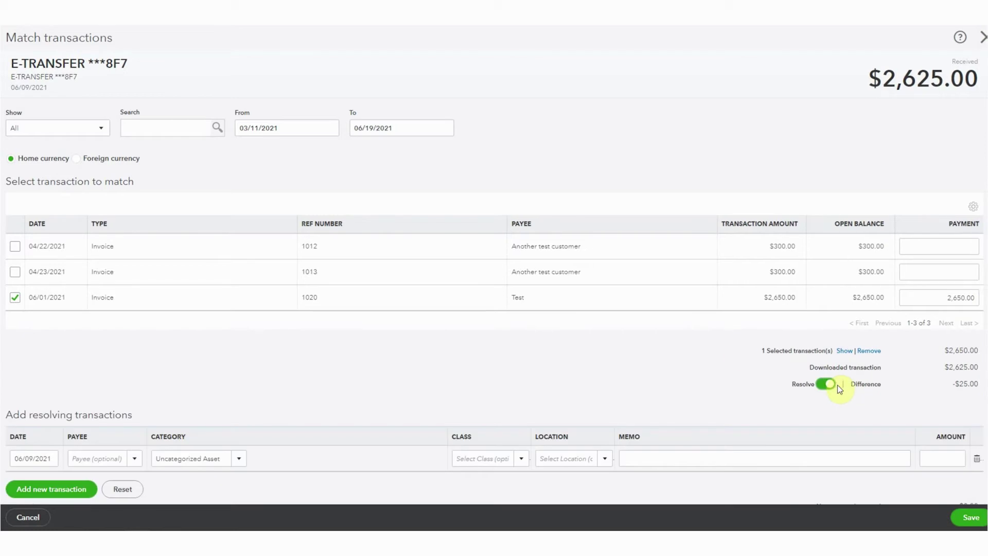
scroll(710, 335, down, 1)
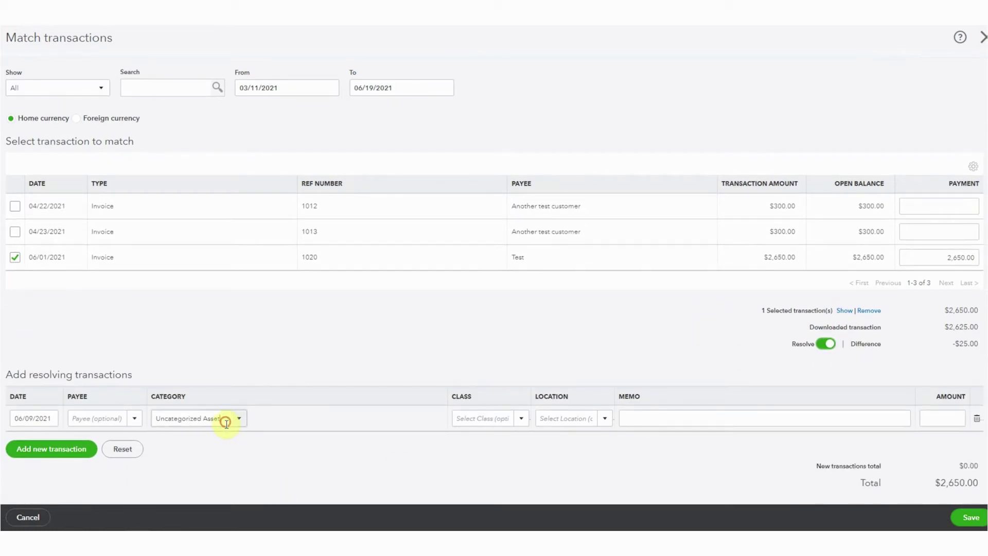
Add a -25.00 Bank Charges resolving line and save the match to invoice 1020
drag(225, 422, 147, 418)
text(bank)
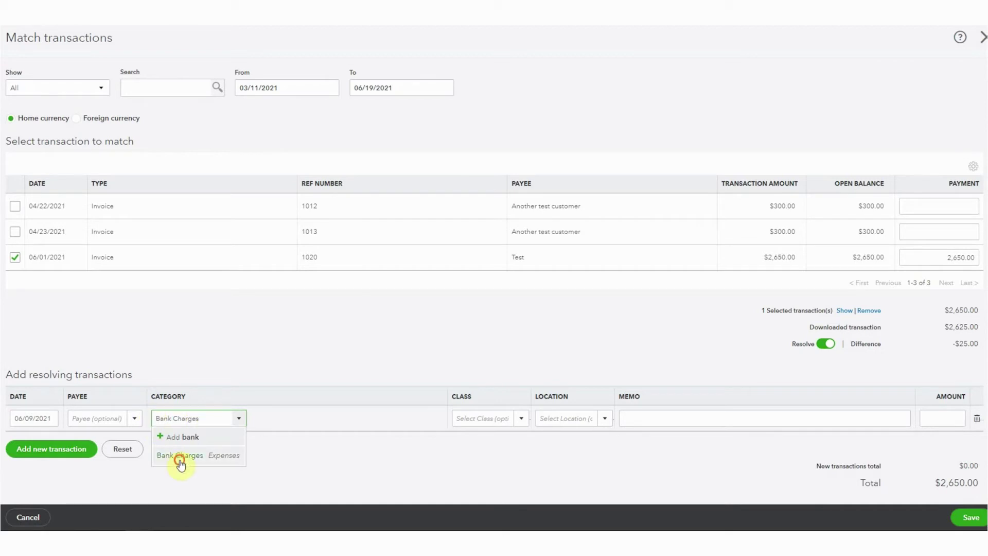
click(179, 459)
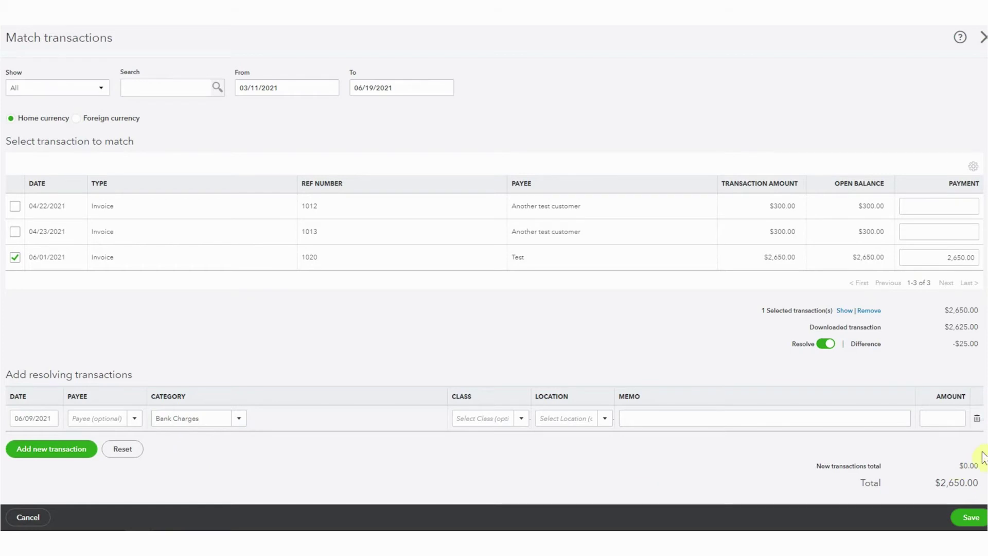
click(950, 419)
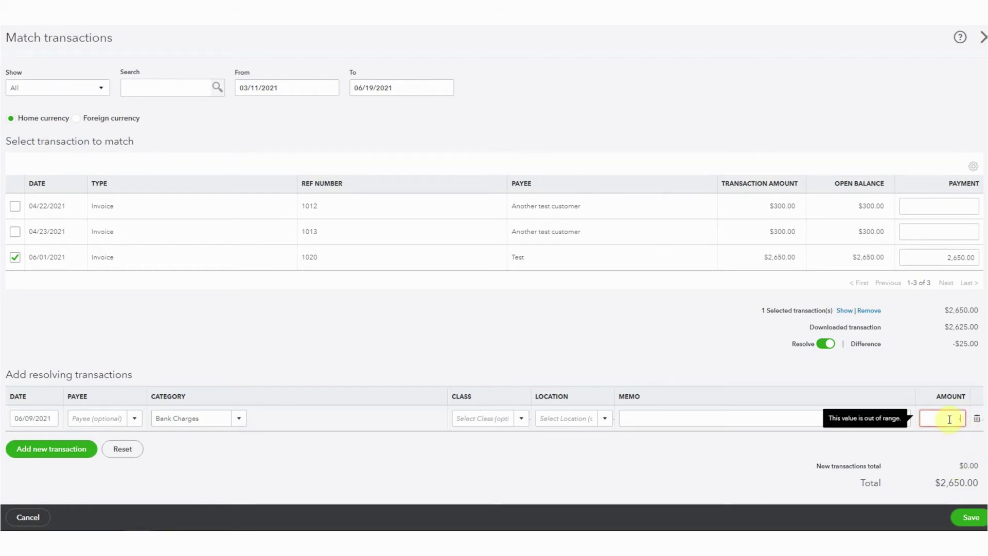
text(-25)
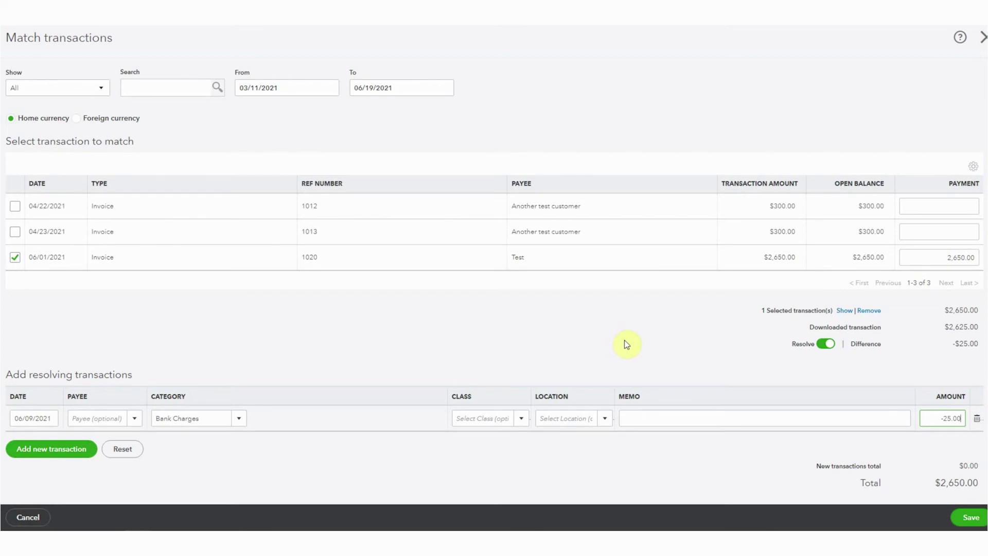
click(969, 517)
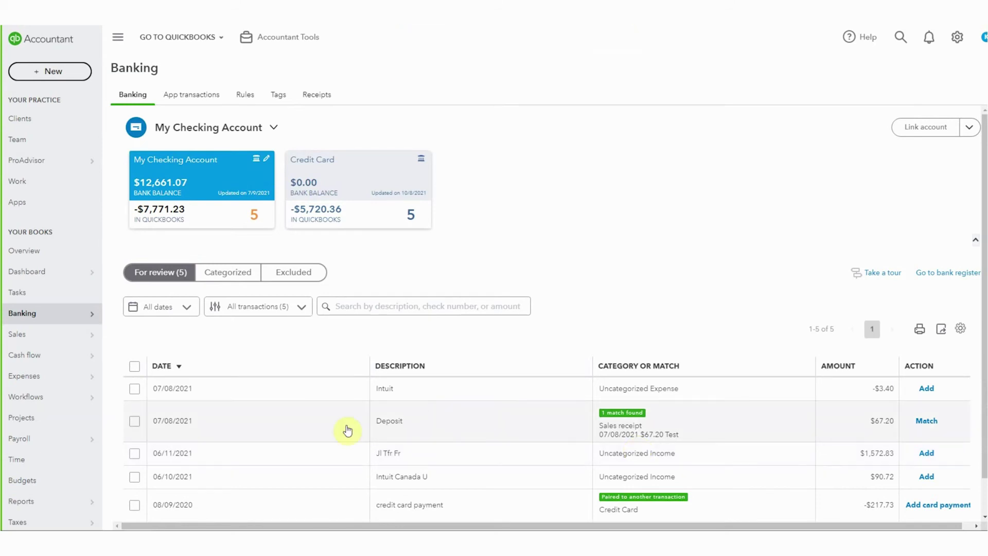
mouse_move(17, 334)
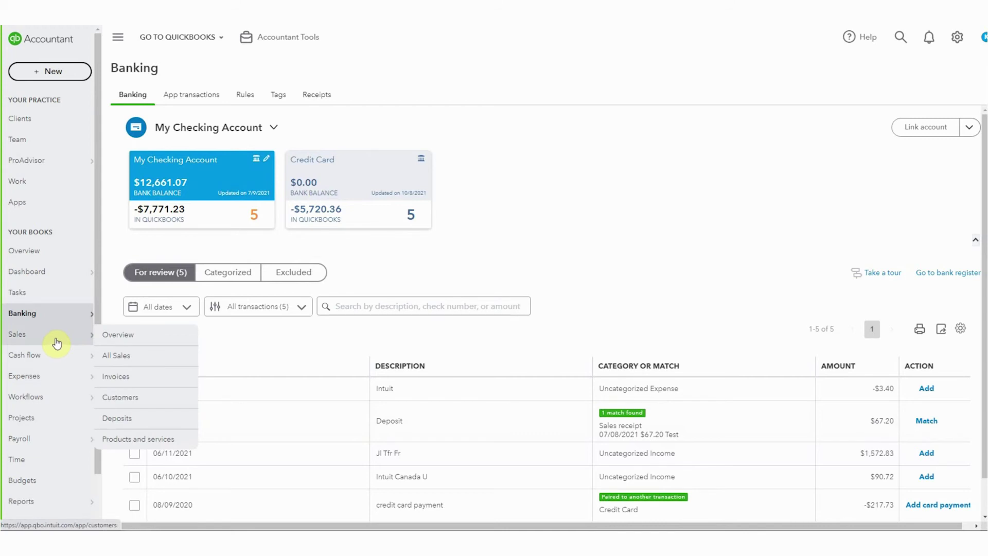
Go to the customers' sales records to find the Test customer
click(35, 340)
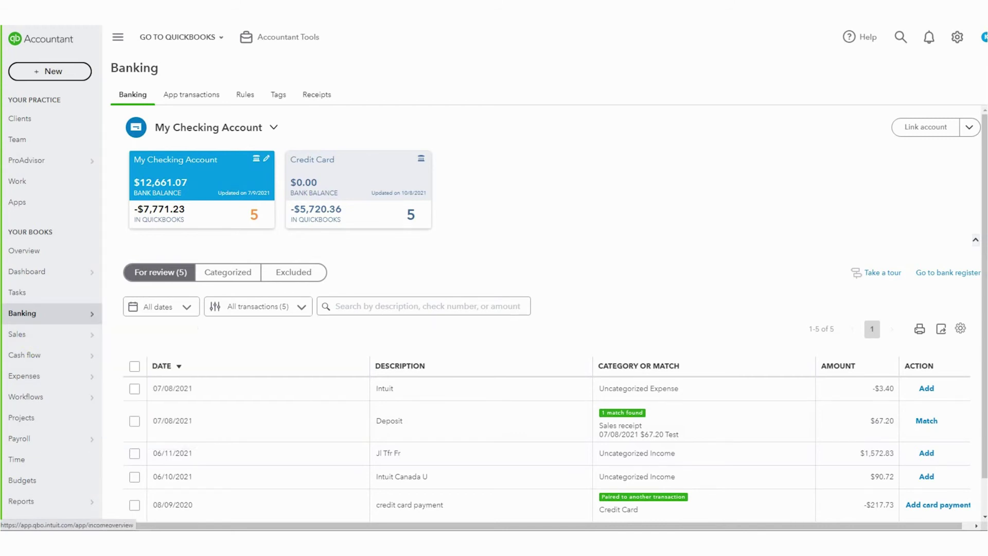